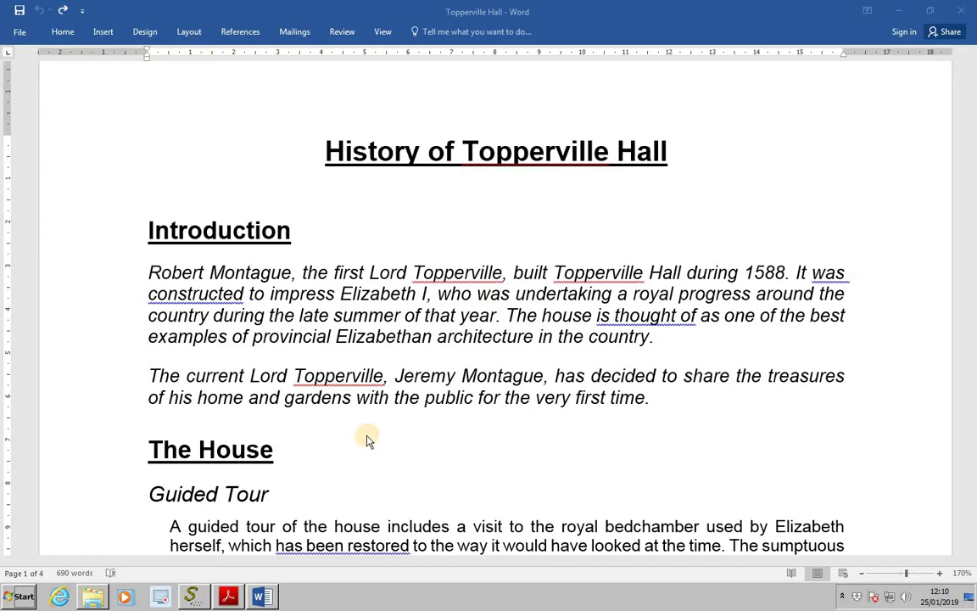
Type 'Contents' on a new line beneath the History of Topperville Hall title
click(239, 231)
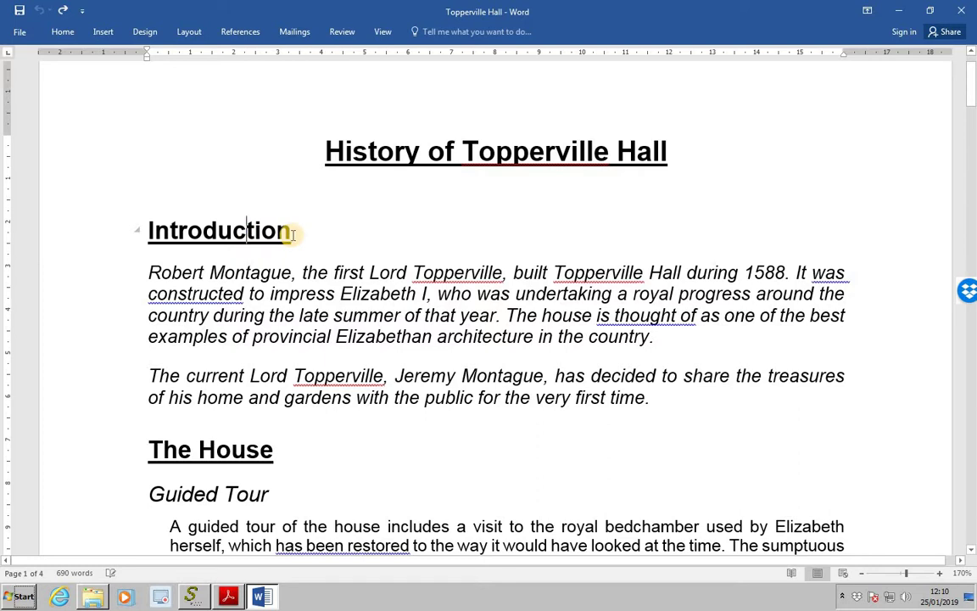
click(439, 189)
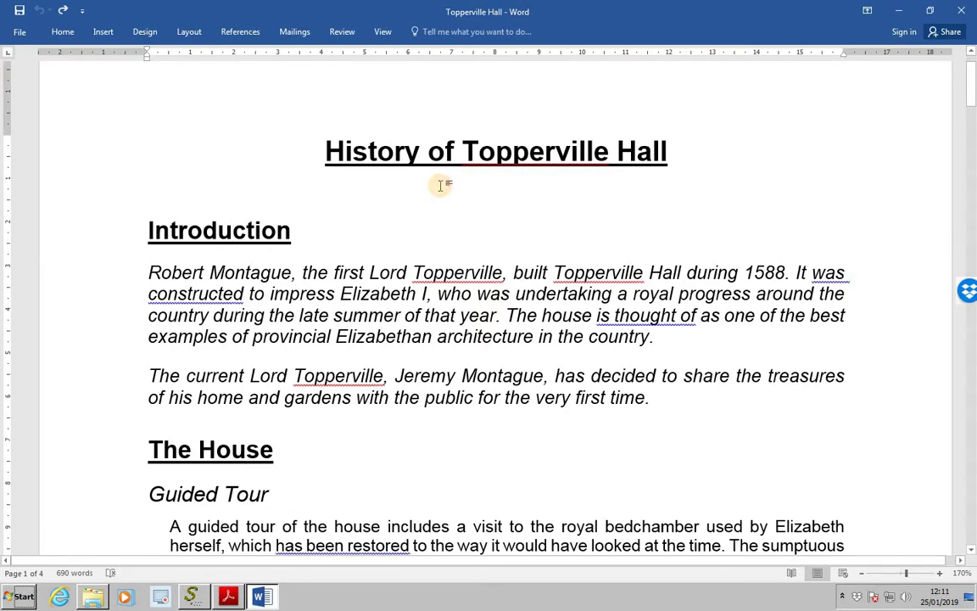
key(Return)
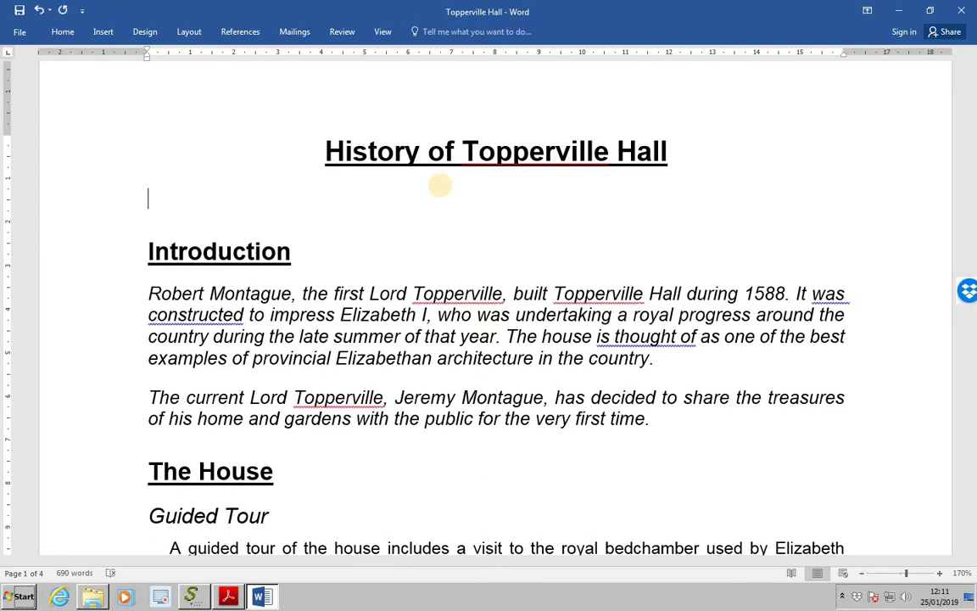
text(Contents)
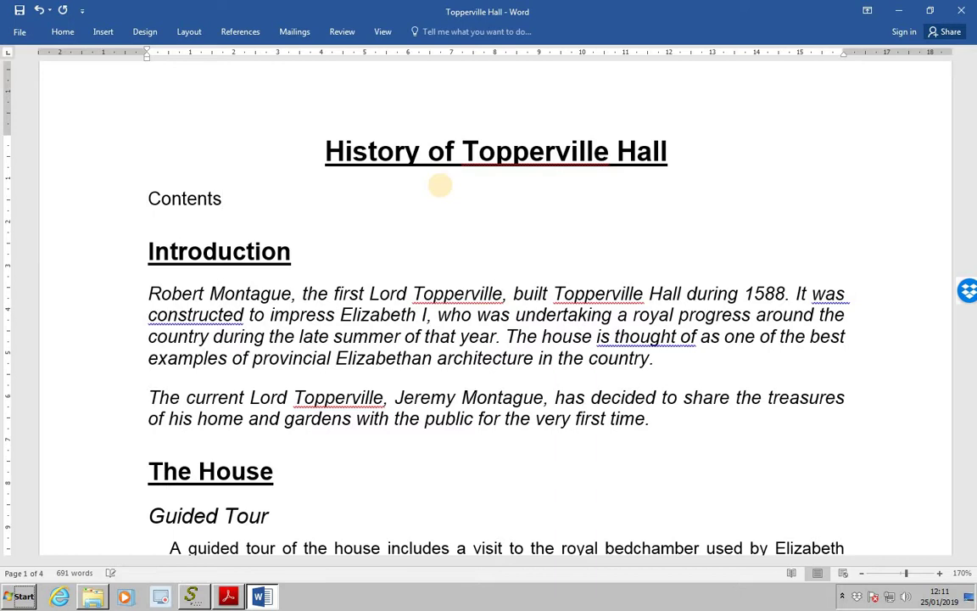
key(Return)
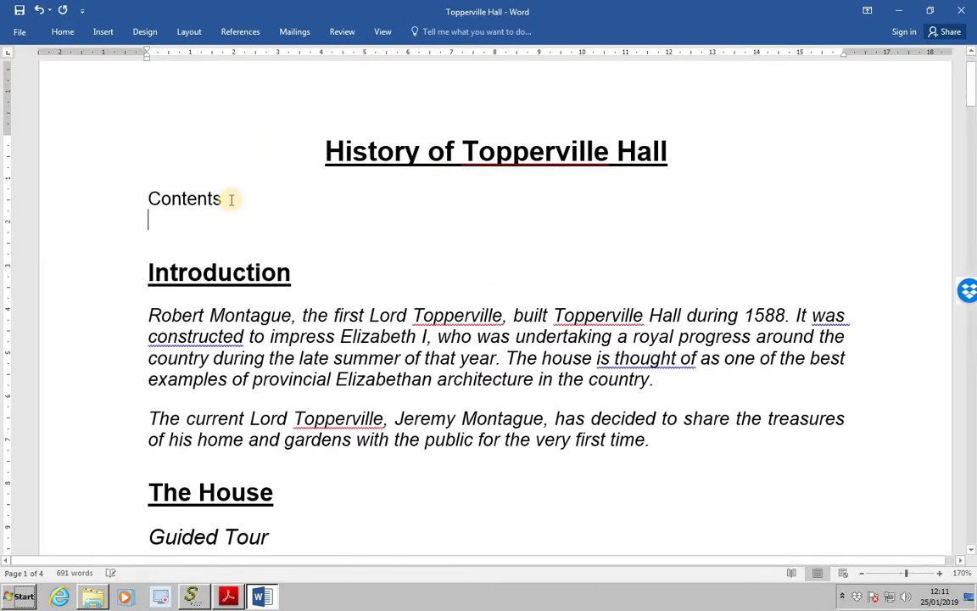
Centre the Contents line on the page
click(153, 198)
click(127, 201)
click(64, 32)
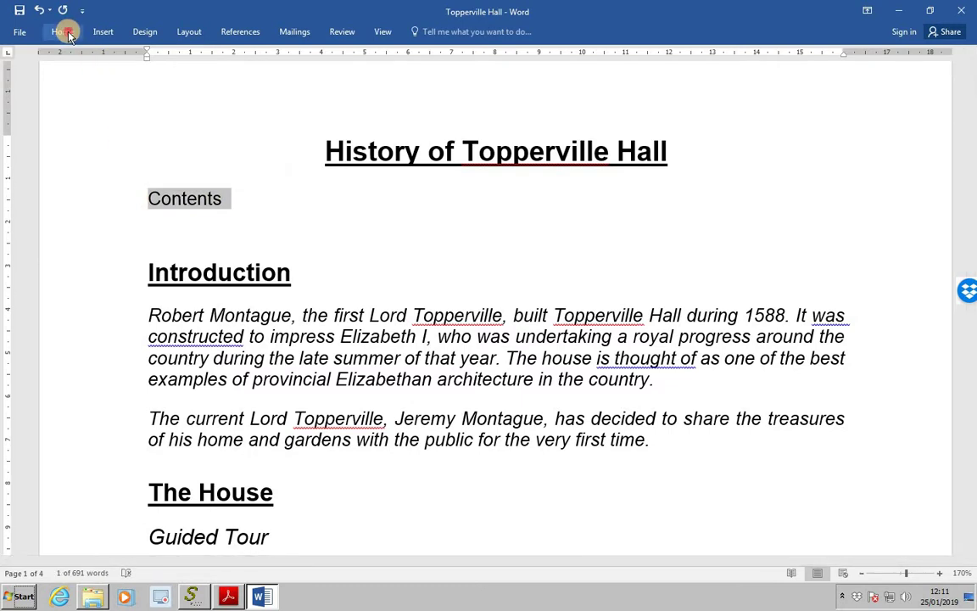
click(311, 78)
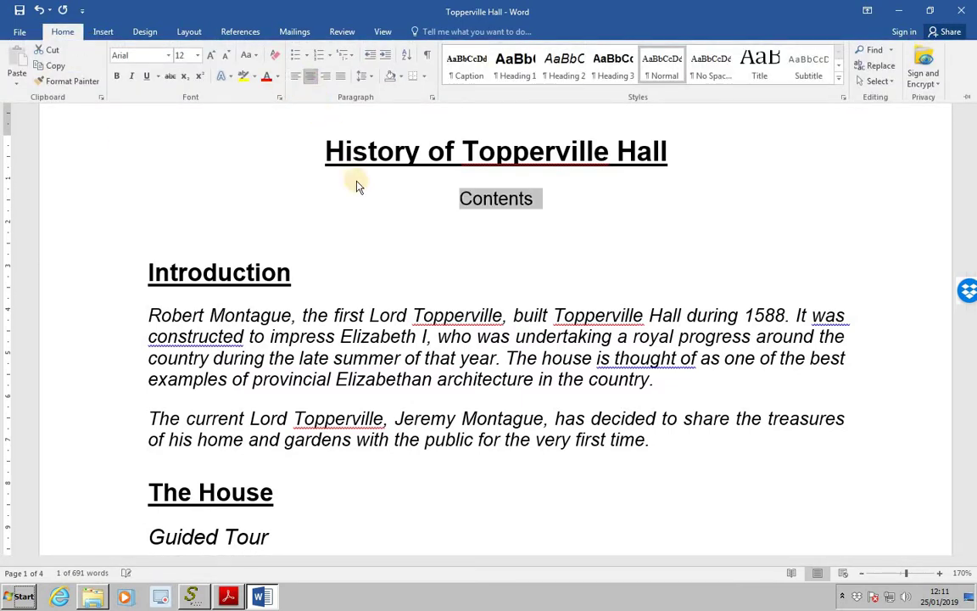
click(496, 227)
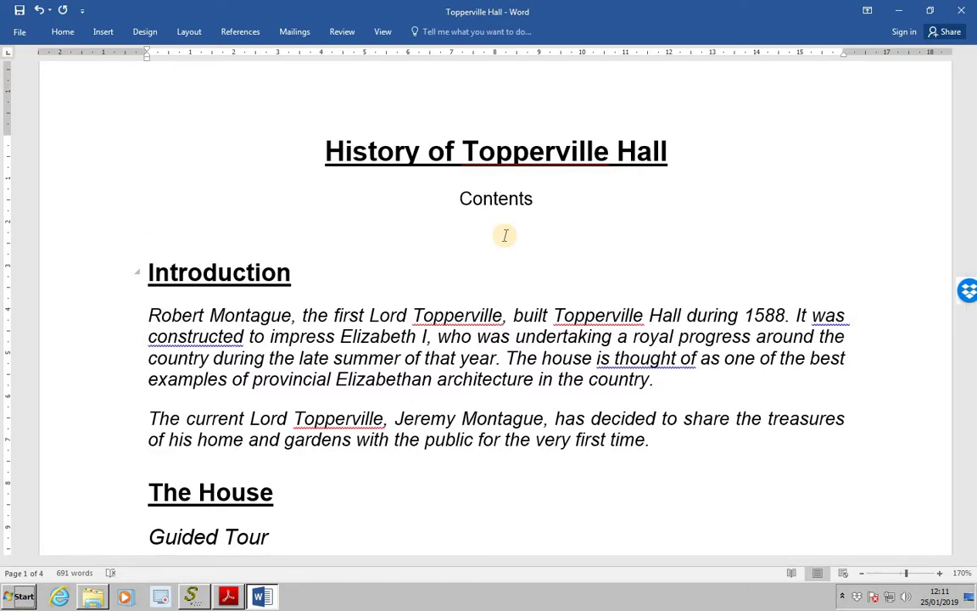
Open the Table of Contents gallery on the References tab
click(240, 32)
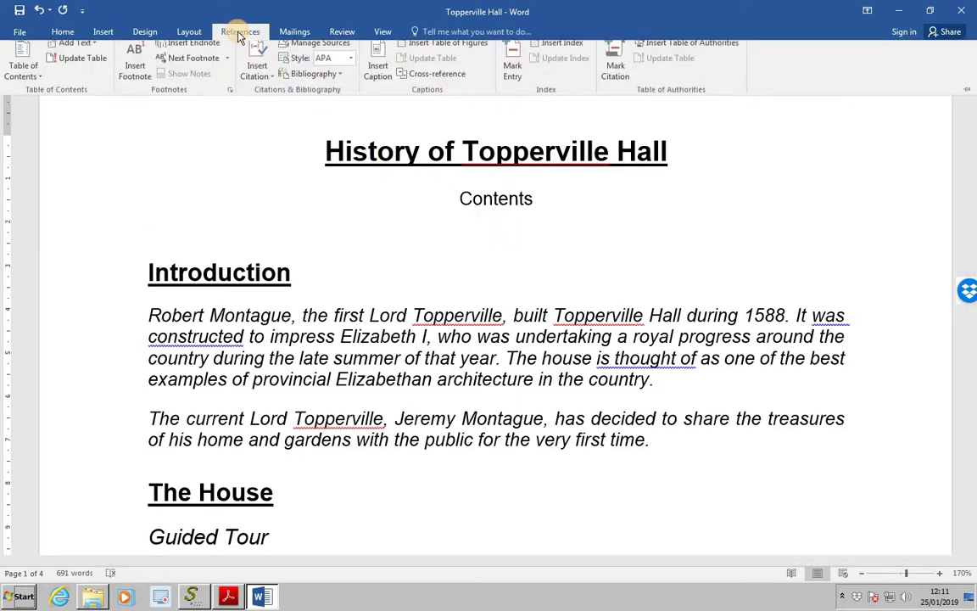
click(20, 75)
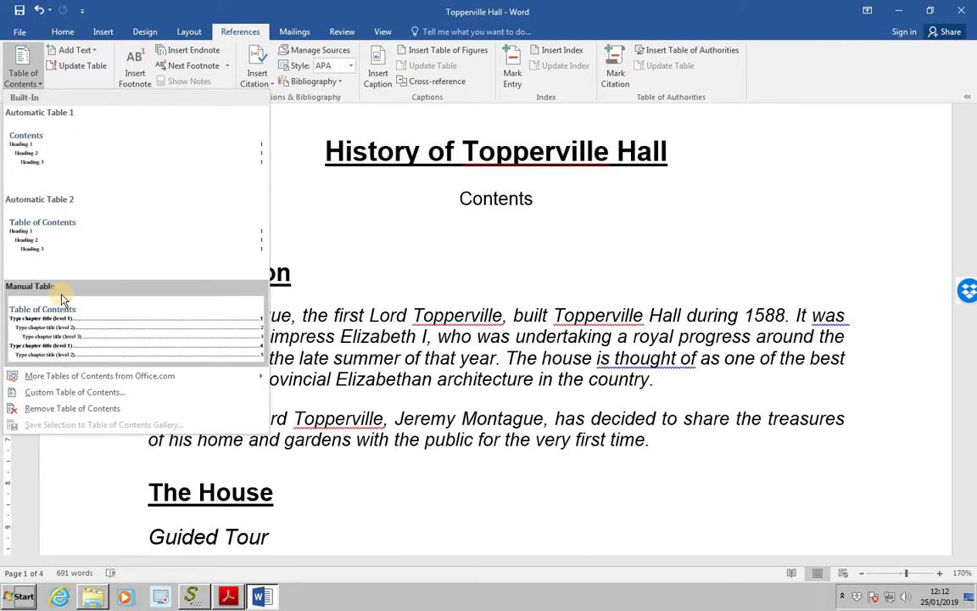
Open the Custom Table of Contents dialog
click(77, 393)
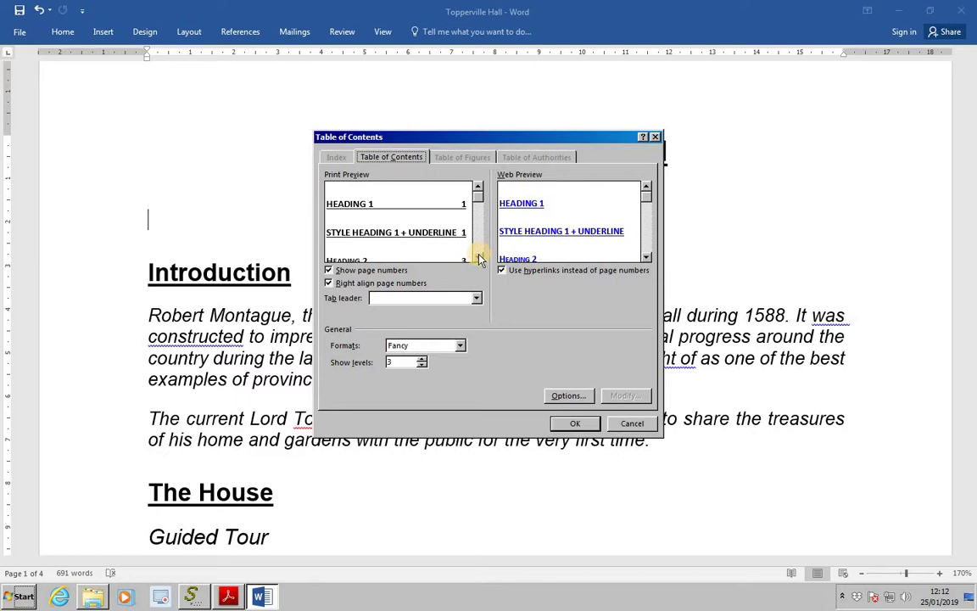
scroll(478, 256, down, 5)
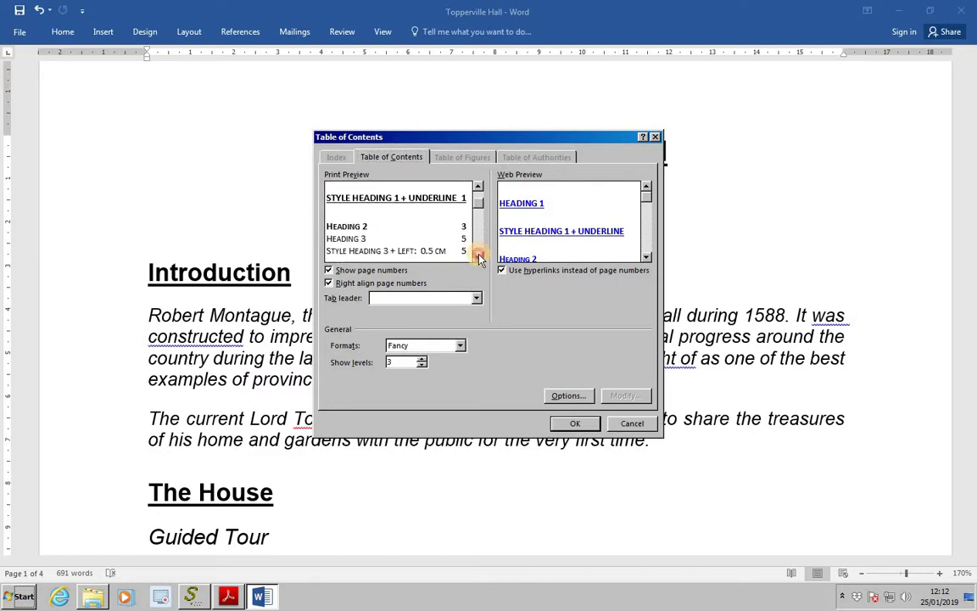
click(478, 188)
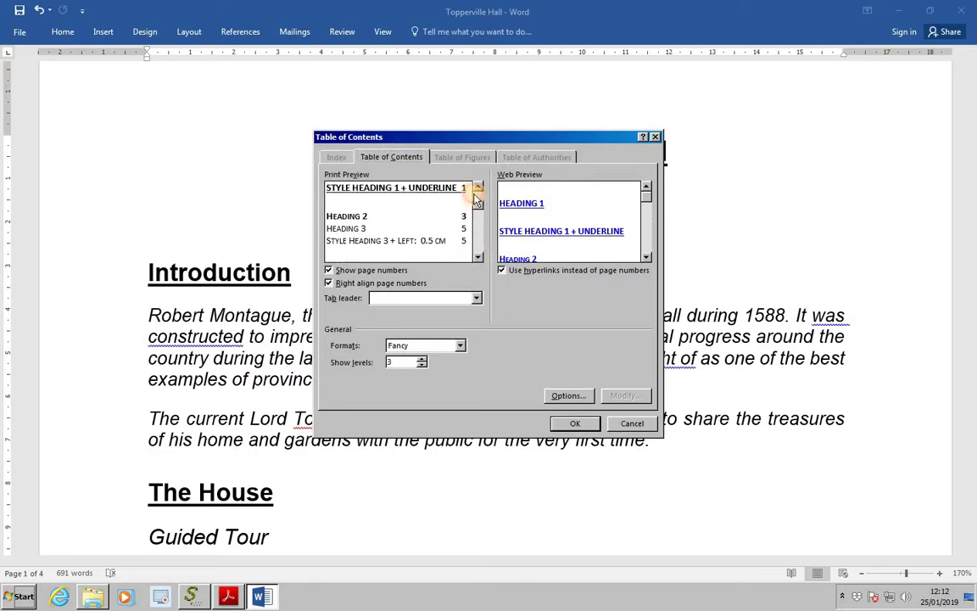
click(478, 187)
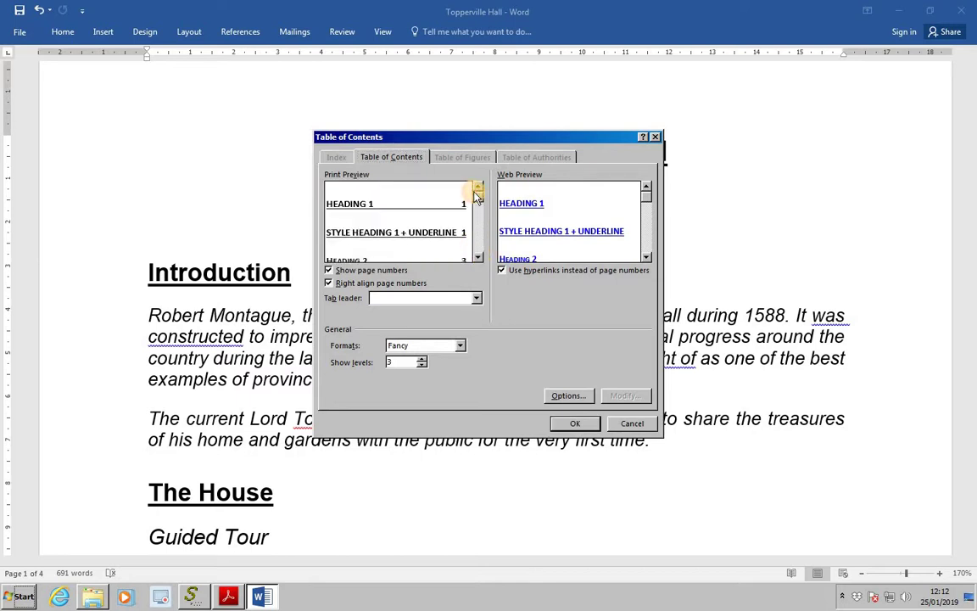
Preview the Classic, Distinctive and Formal formats, then insert the table in Fancy format
click(459, 348)
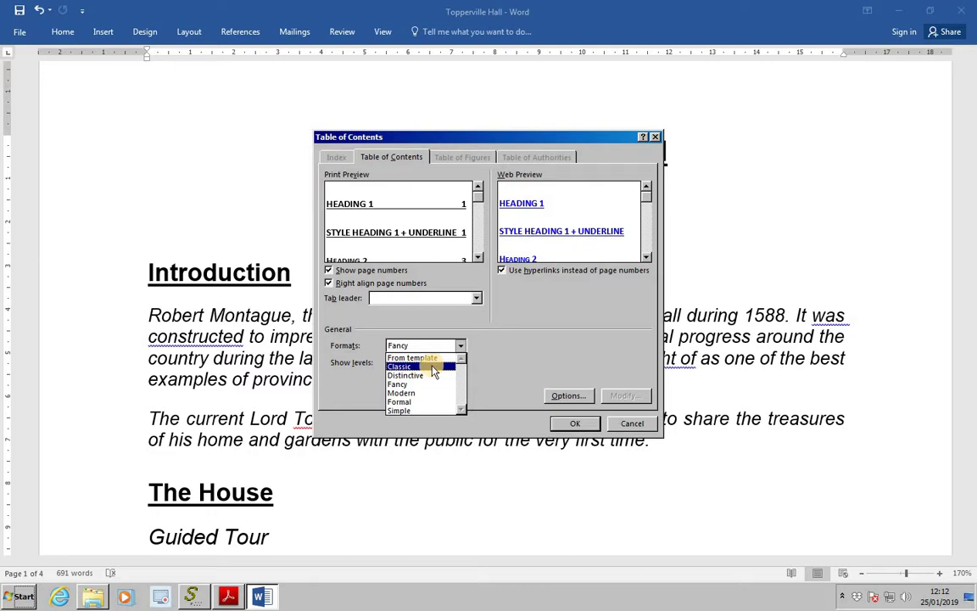
click(432, 367)
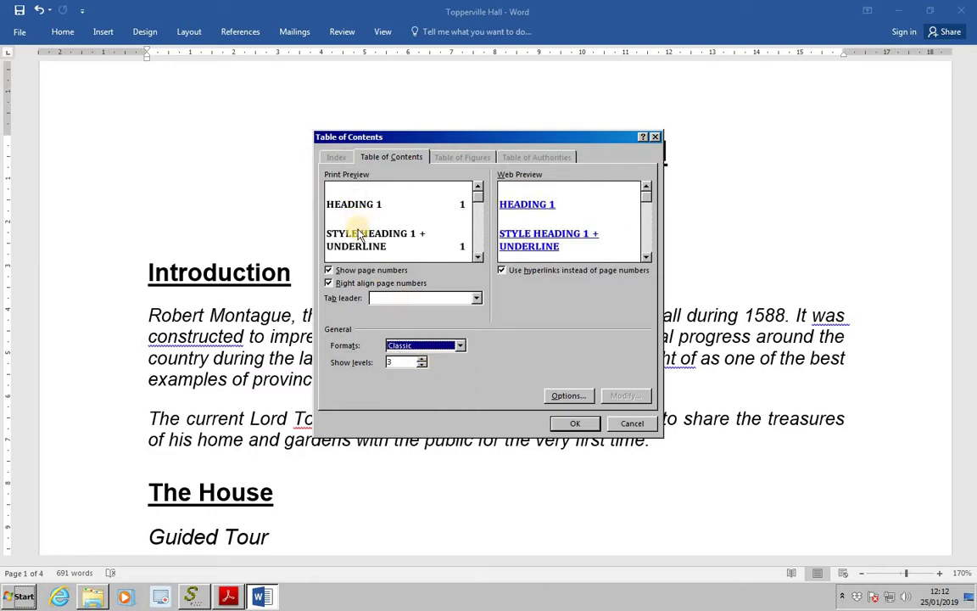
click(460, 346)
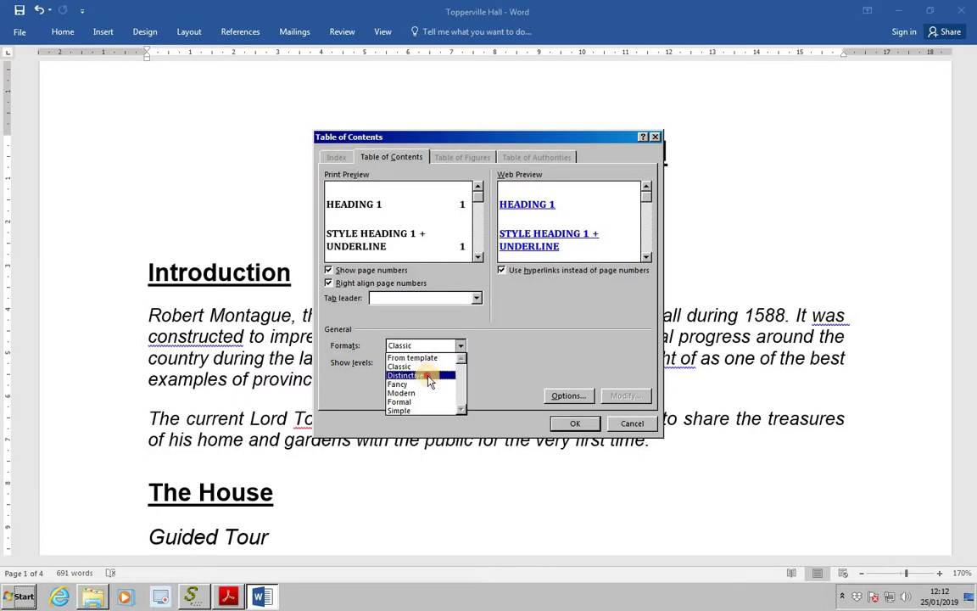
click(430, 382)
click(460, 345)
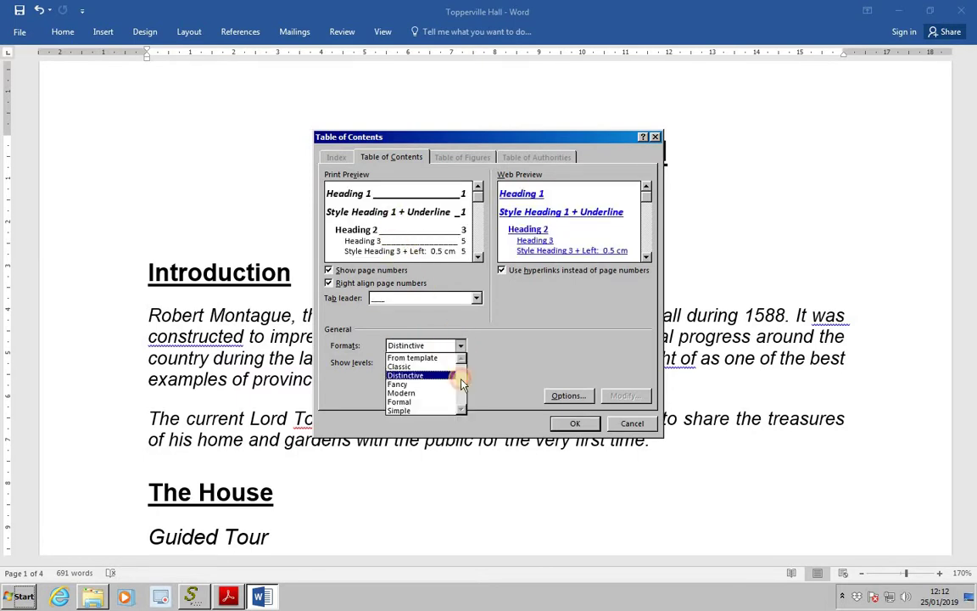
click(439, 401)
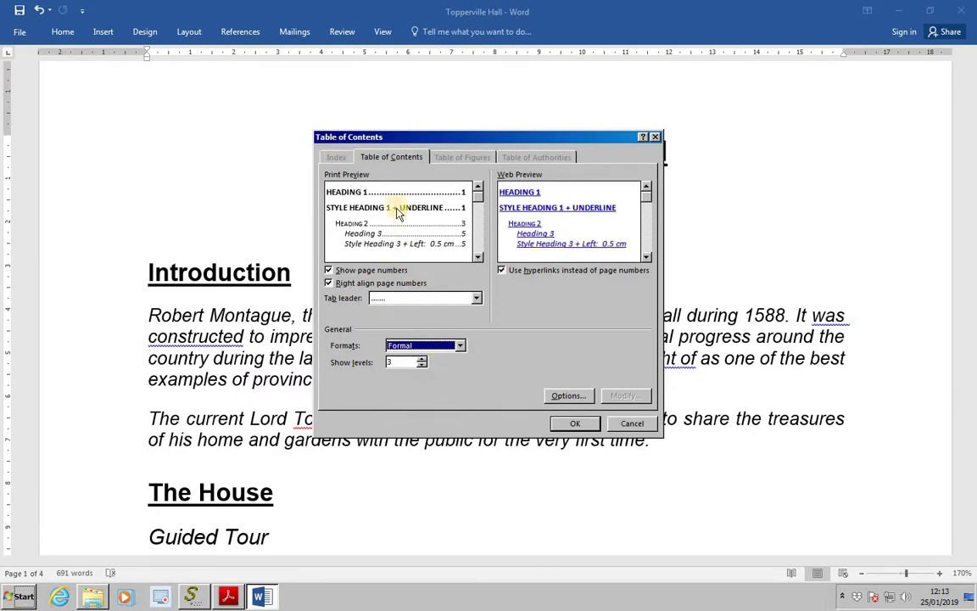
click(459, 347)
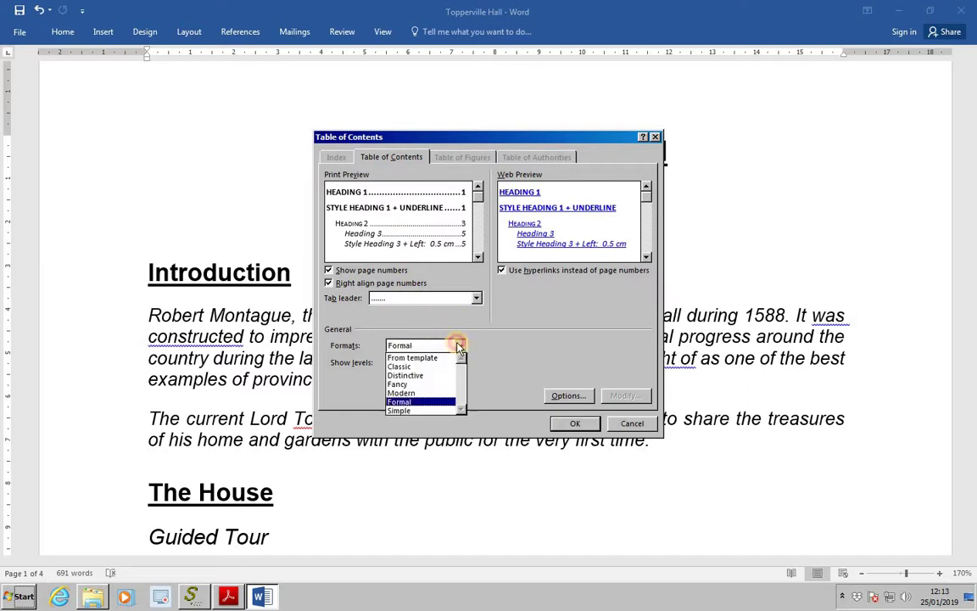
click(433, 386)
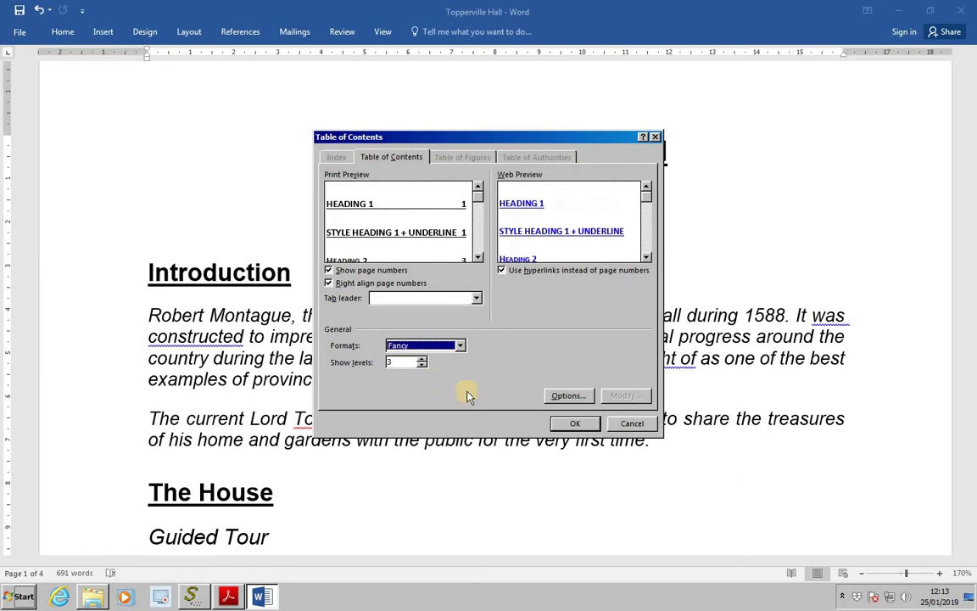
click(573, 423)
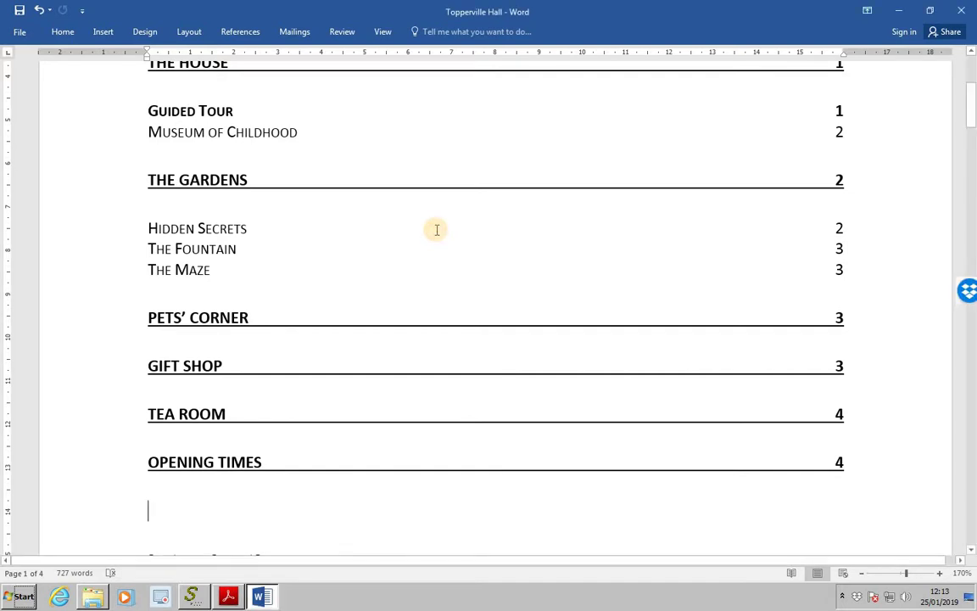
scroll(436, 229, up, 3)
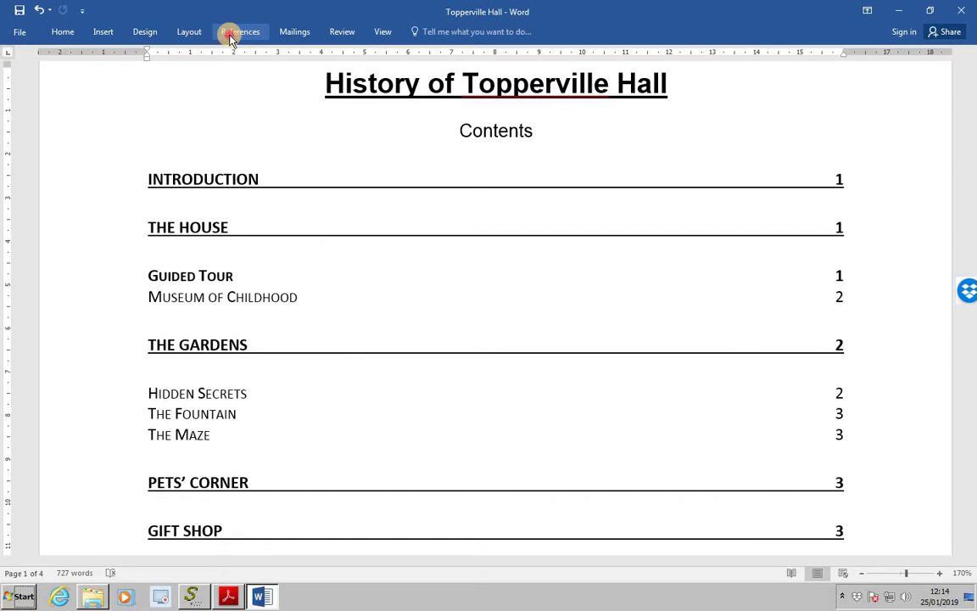
click(230, 36)
click(23, 68)
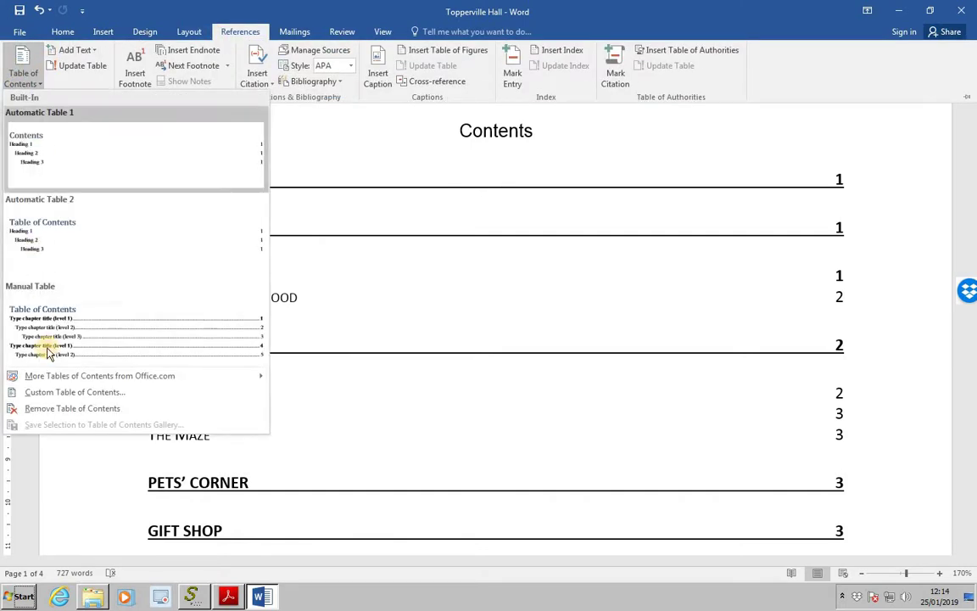
click(78, 394)
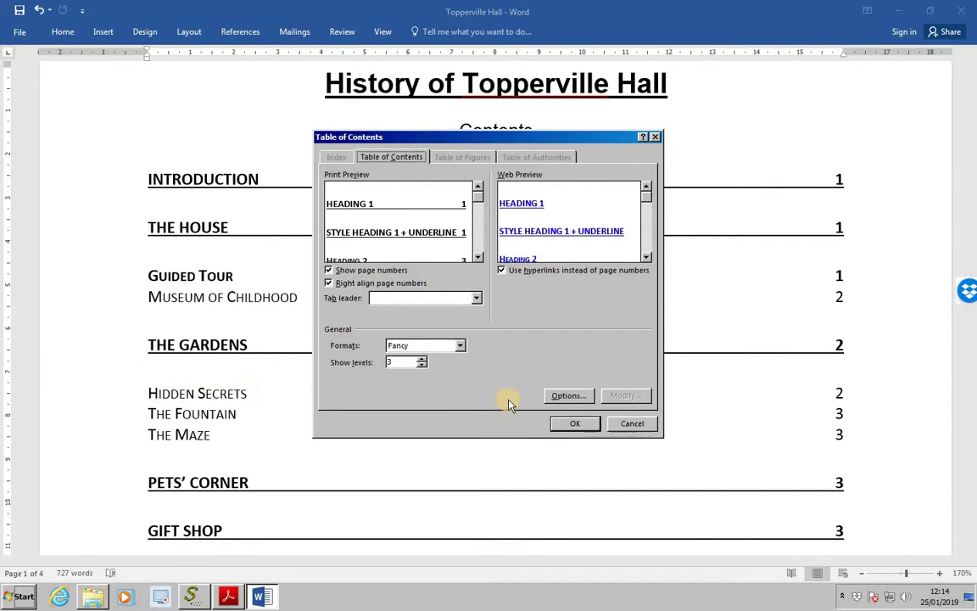
click(568, 396)
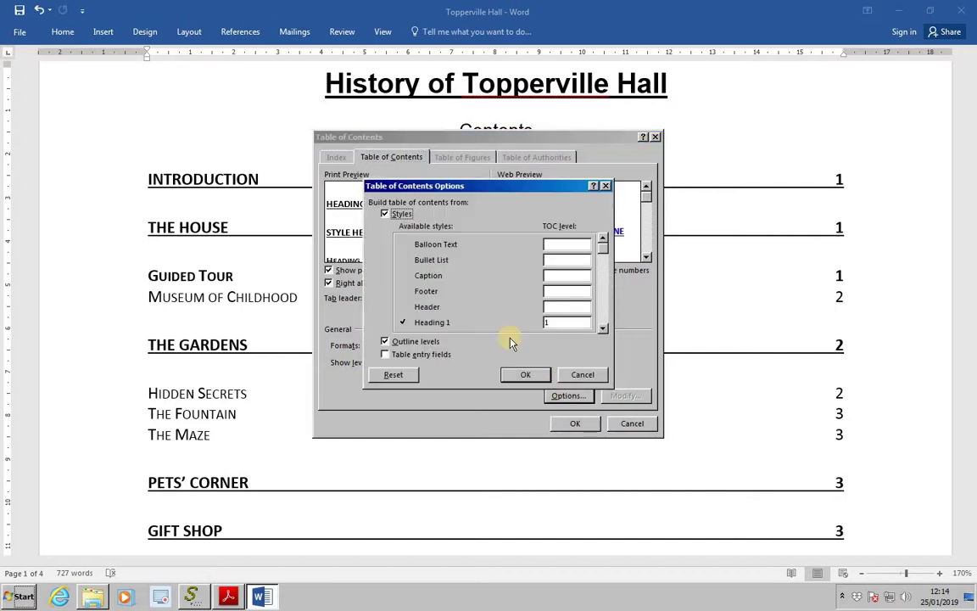
click(549, 291)
text(2)
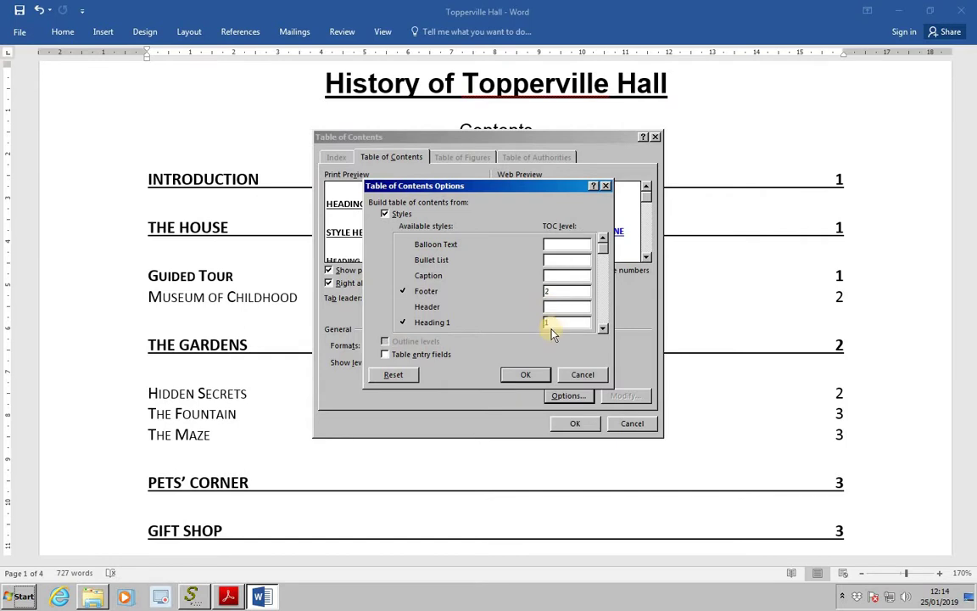
click(555, 306)
text(3)
click(526, 375)
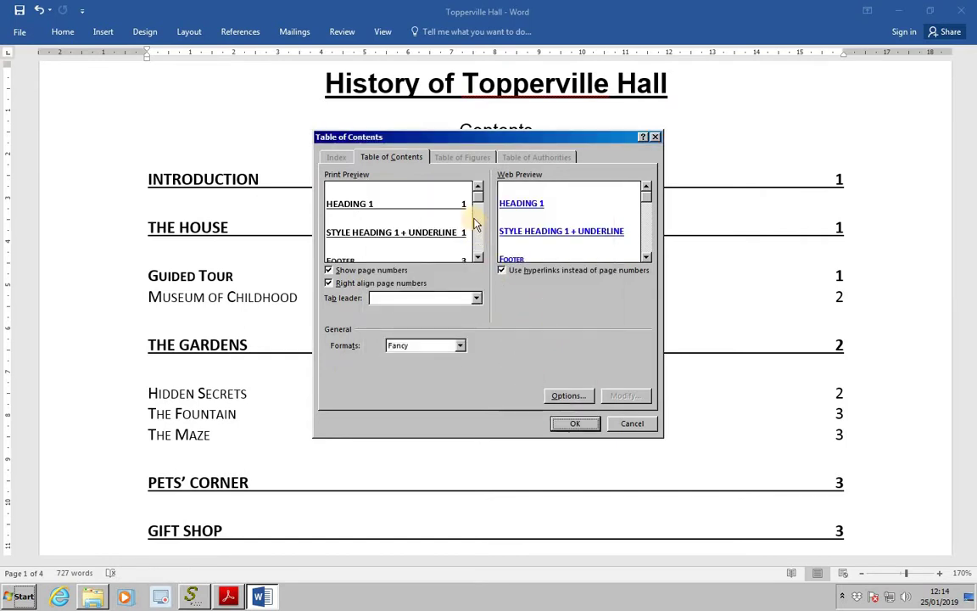
click(478, 203)
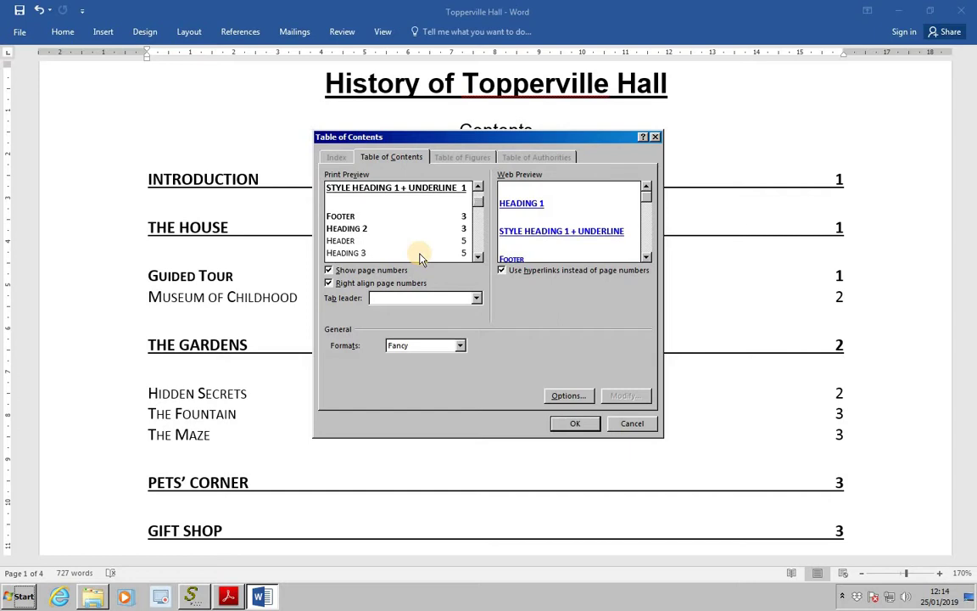
click(632, 423)
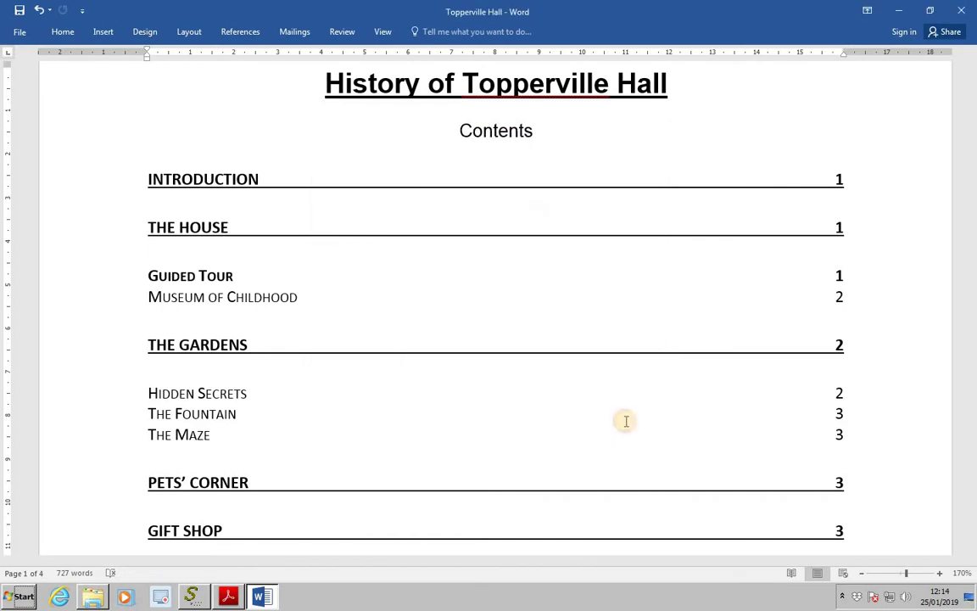
Show the File Info page with the document's properties (4 pages, 727 words)
click(17, 34)
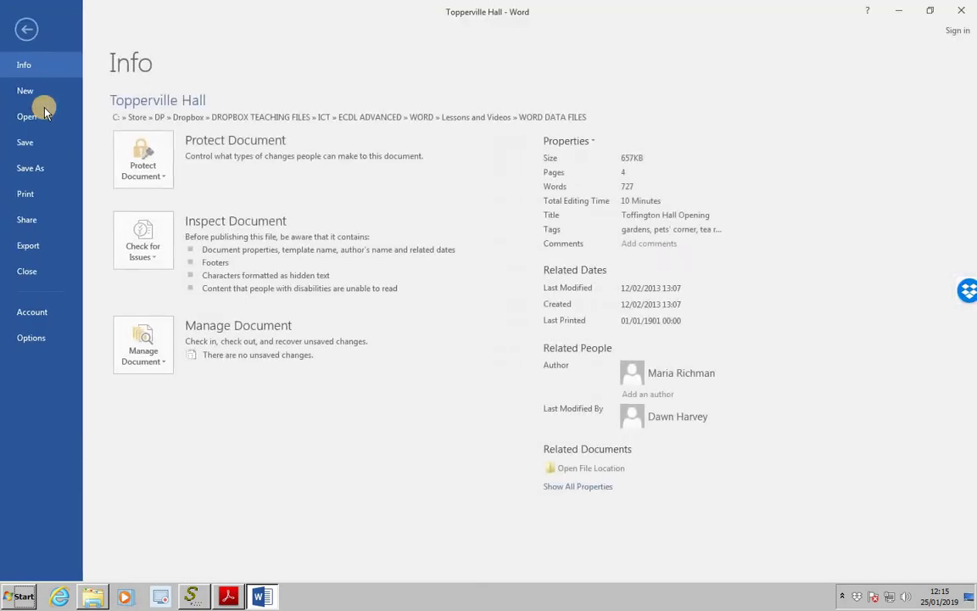